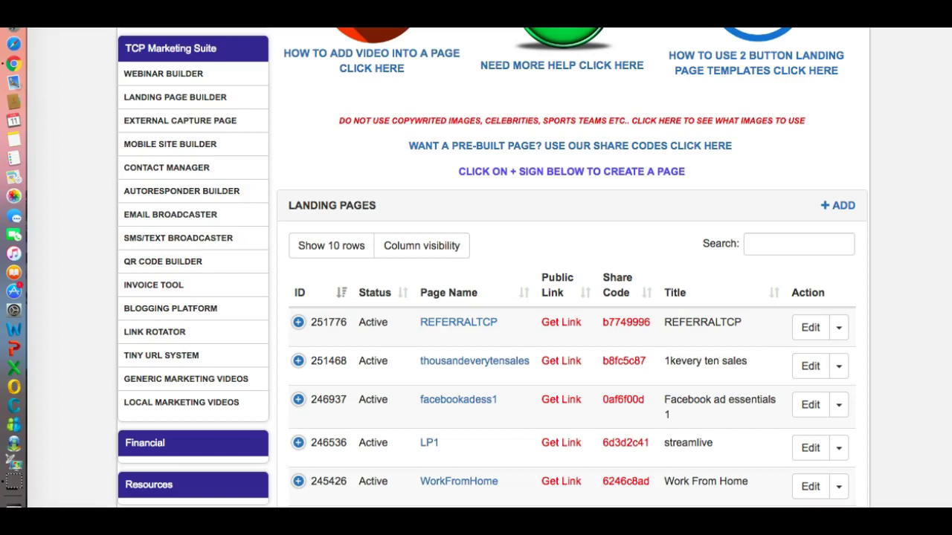
- Preview the pink 'Full See Through Opacity' capture template from the + ADD template gallery
click(833, 208)
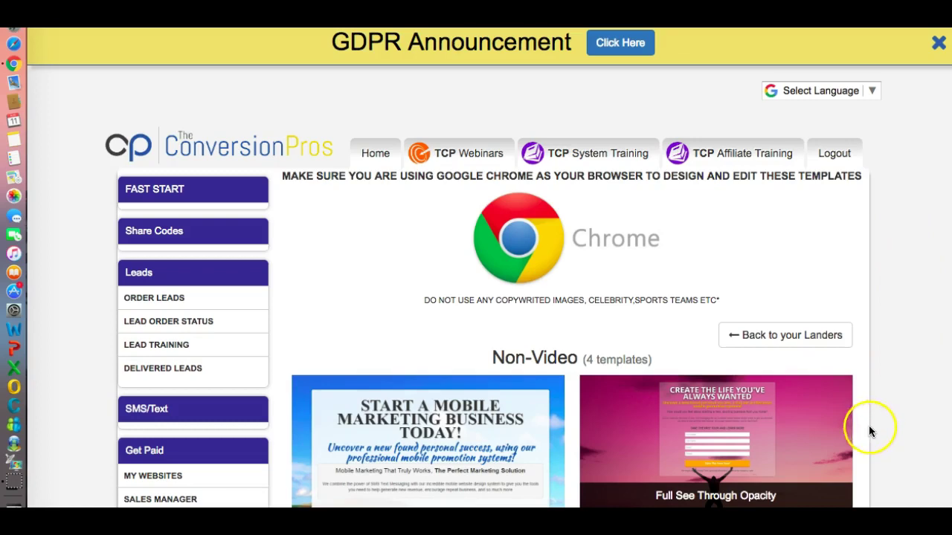
click(805, 438)
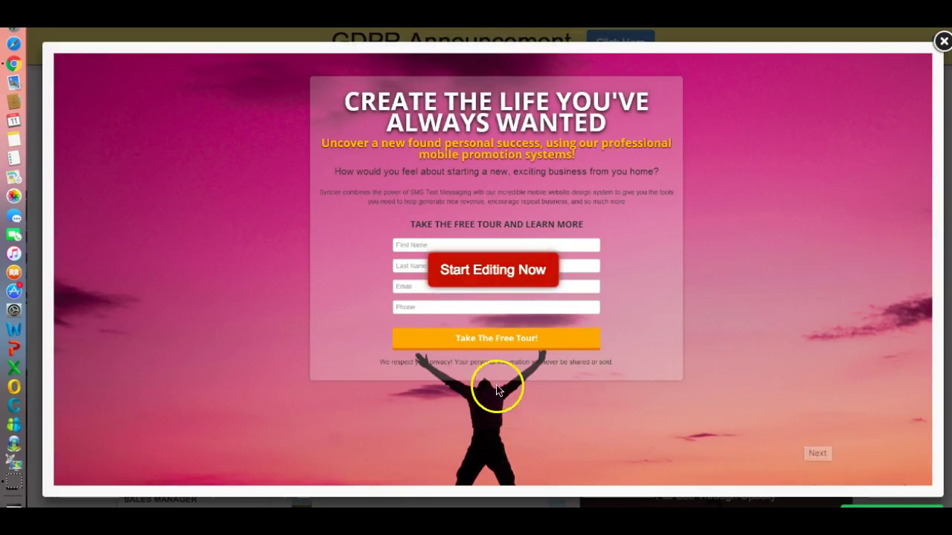
- Open the pink sunset template for editing in the BETA builder as 'Capture Page 2'
click(501, 270)
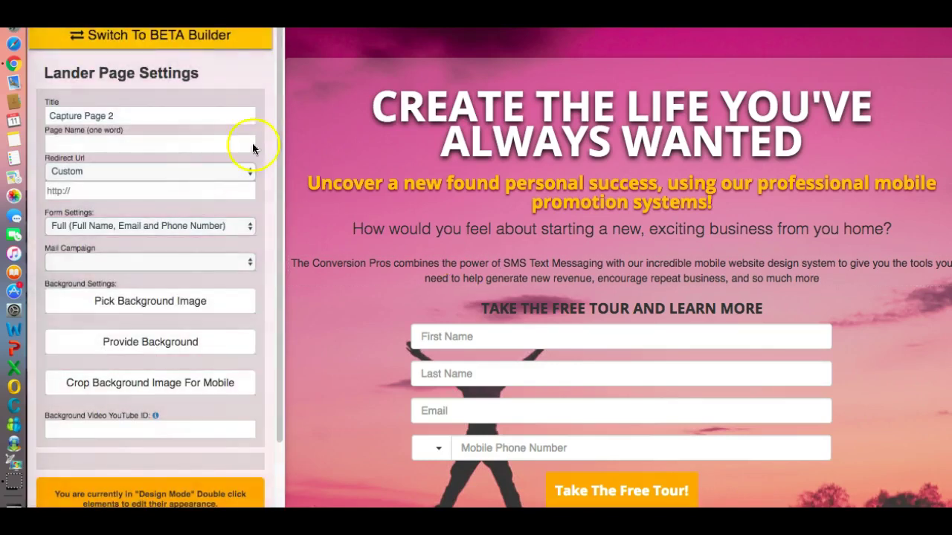
click(173, 50)
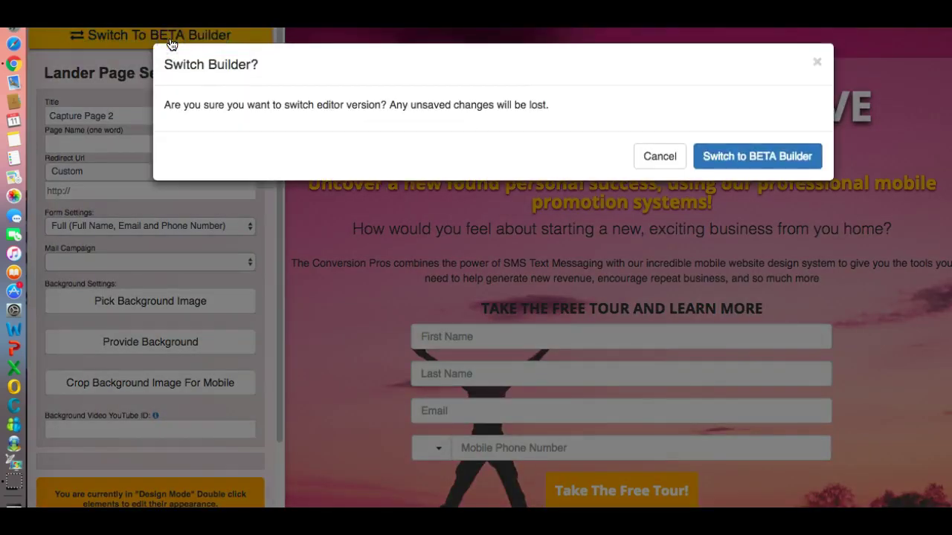
click(756, 137)
click(758, 153)
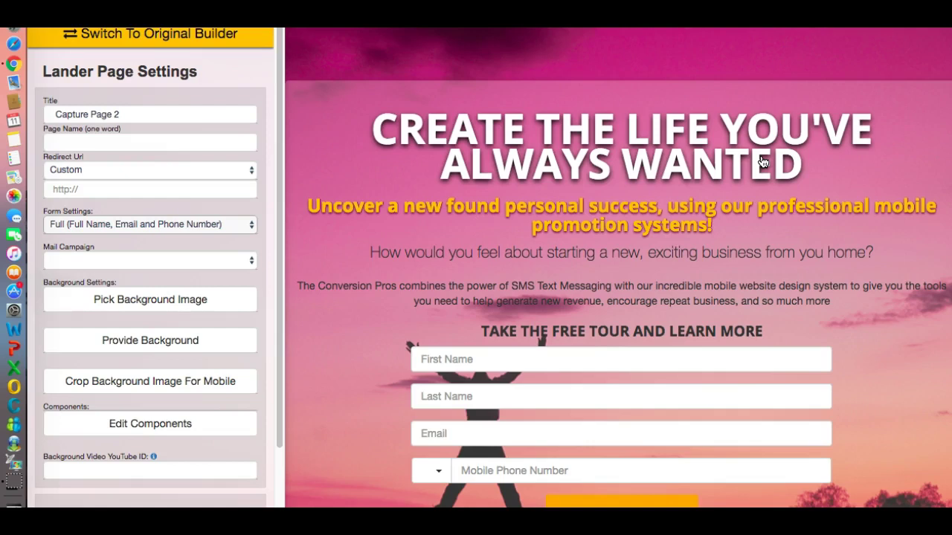
mouse_move(749, 181)
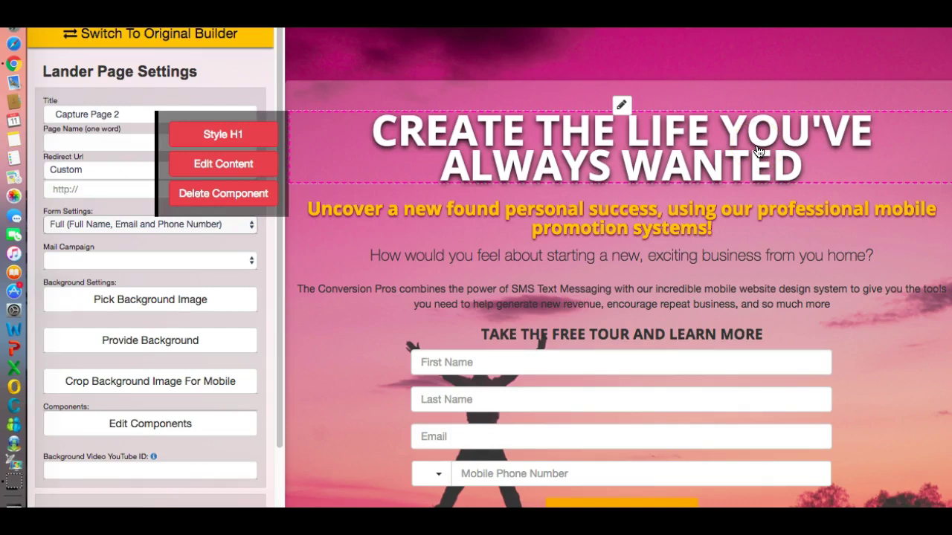
- Replace the headline 'CREATE THE LIFE YOU'VE ALWAYS WANTED' with 'NOW HIRING'
mouse_move(531, 145)
mouse_down()
mouse_move(332, 142)
mouse_move(270, 127)
mouse_move(251, 138)
mouse_move(248, 164)
mouse_up()
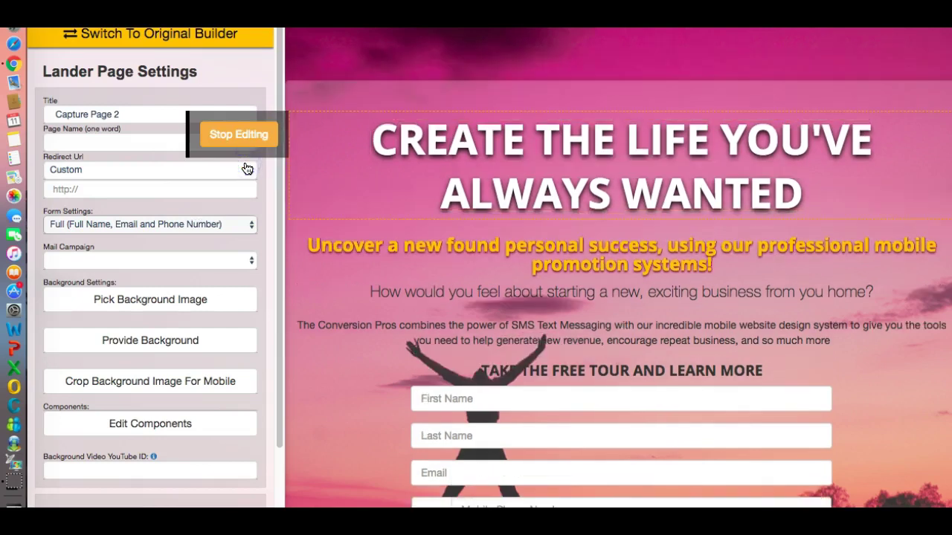
drag(810, 206, 378, 142)
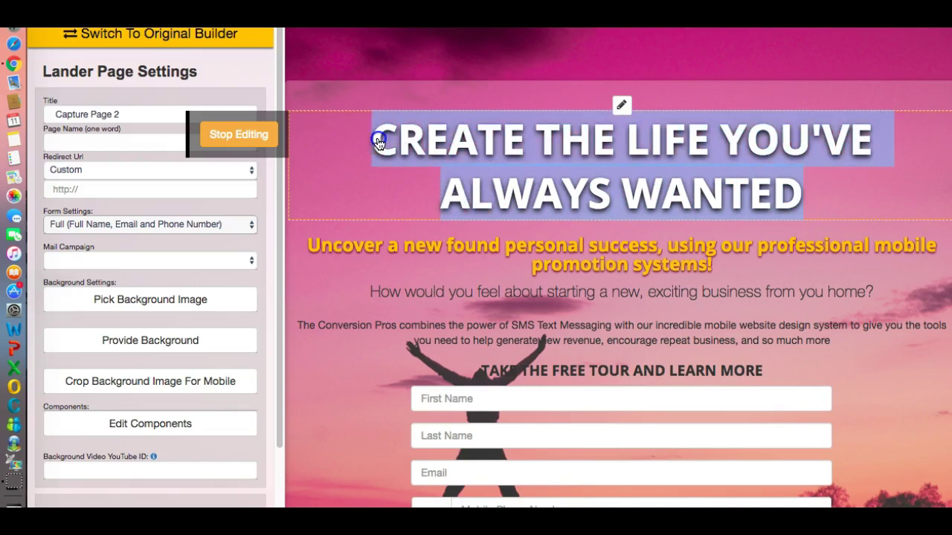
key(BackSpace)
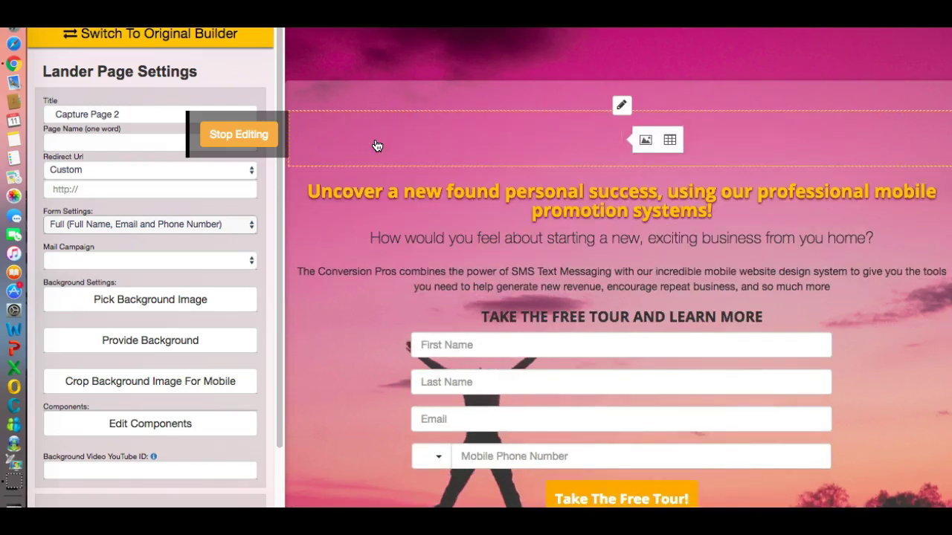
text(NOW HIRING)
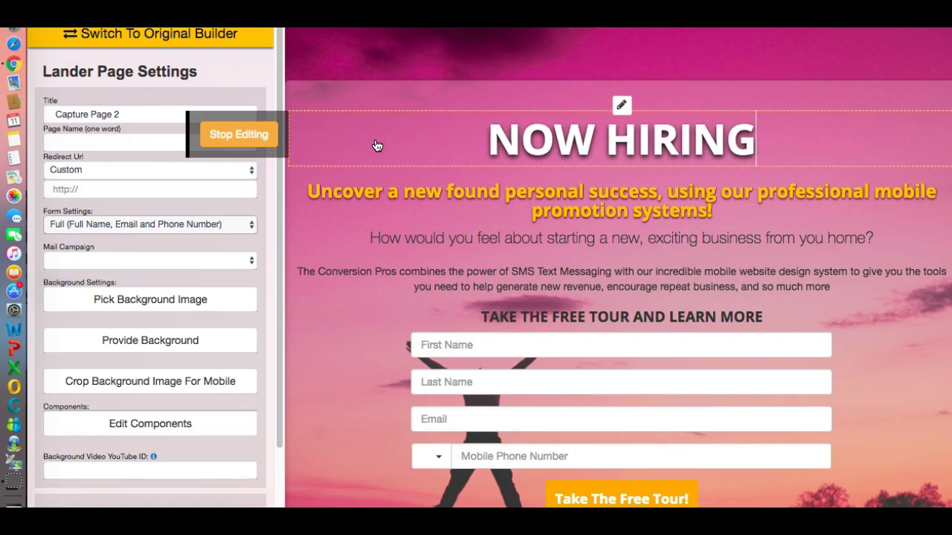
click(387, 141)
- Open 'The Conversion Pros combines…' paragraph for inline editing and select all its text
click(256, 143)
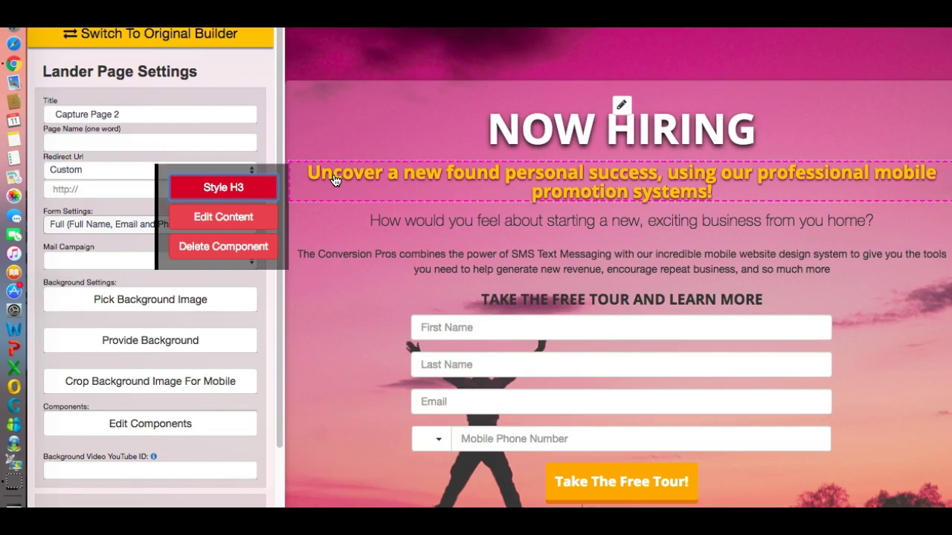
click(348, 217)
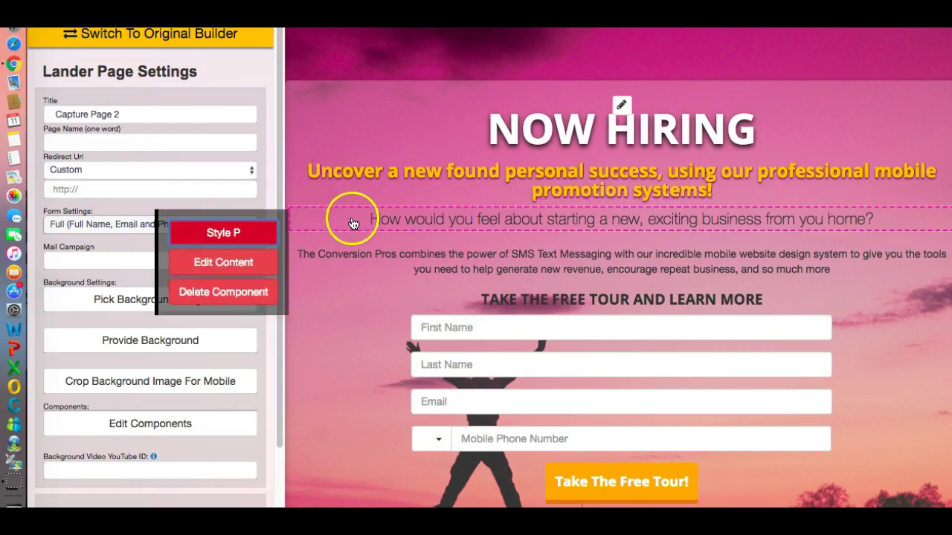
click(351, 256)
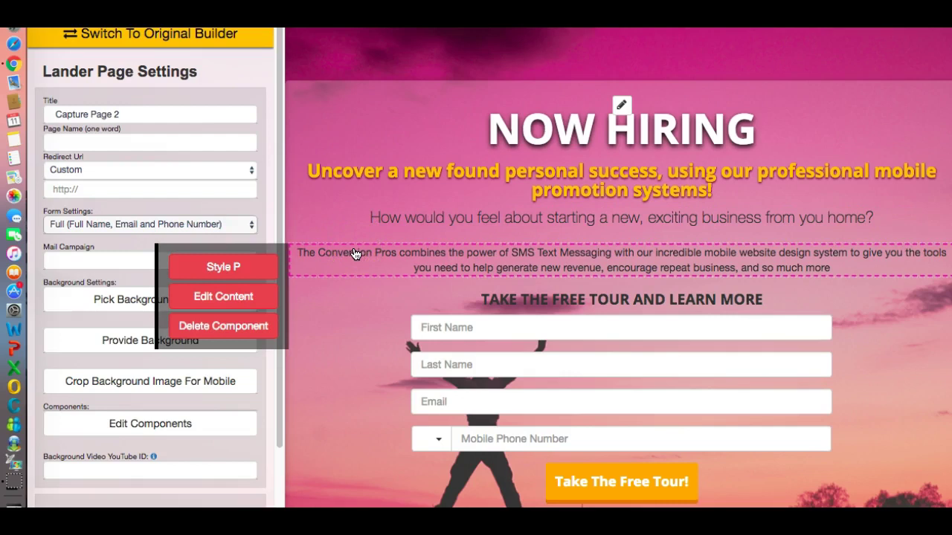
click(249, 292)
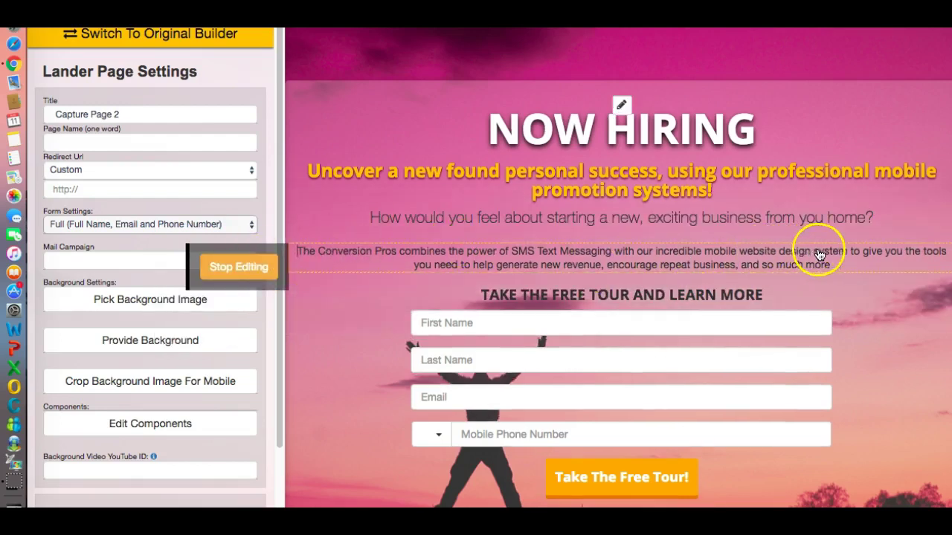
drag(830, 264, 297, 249)
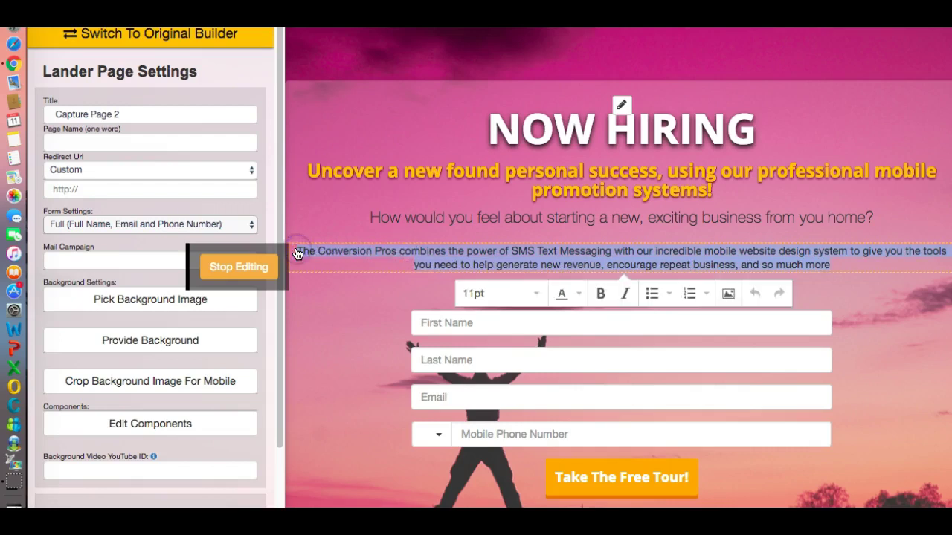
- Rewrite the paragraph as 'Free to join, no credit card required, earn residual income!'
key(BackSpace)
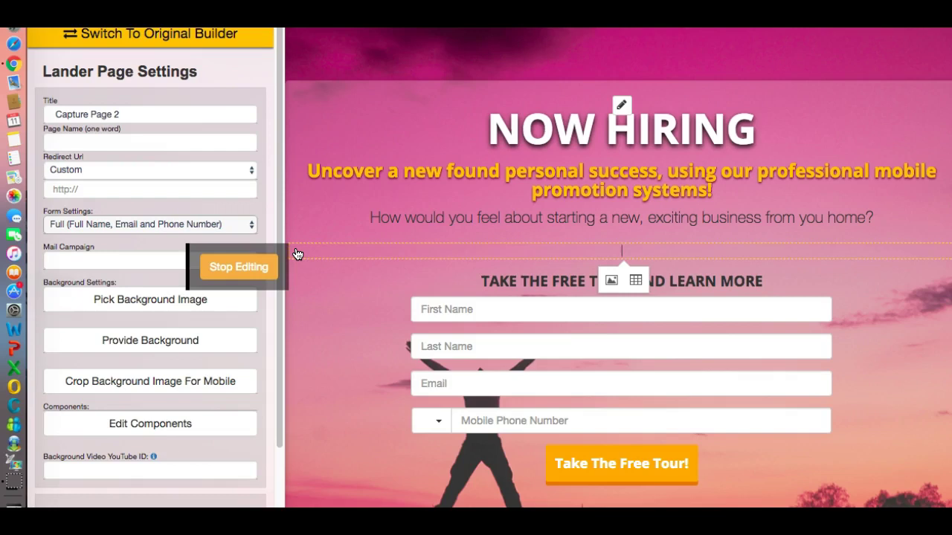
text(Free t)
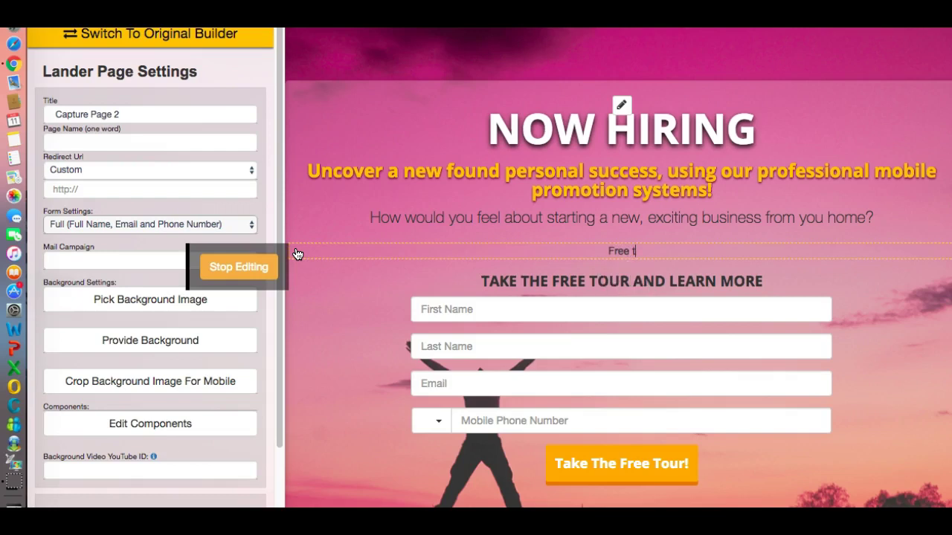
text(o joi)
text(n)
text(,)
text(t)
key(Right)
key(Right)
key(Right)
key(Right)
key(Right)
key(Right)
key(Right)
text(no re)
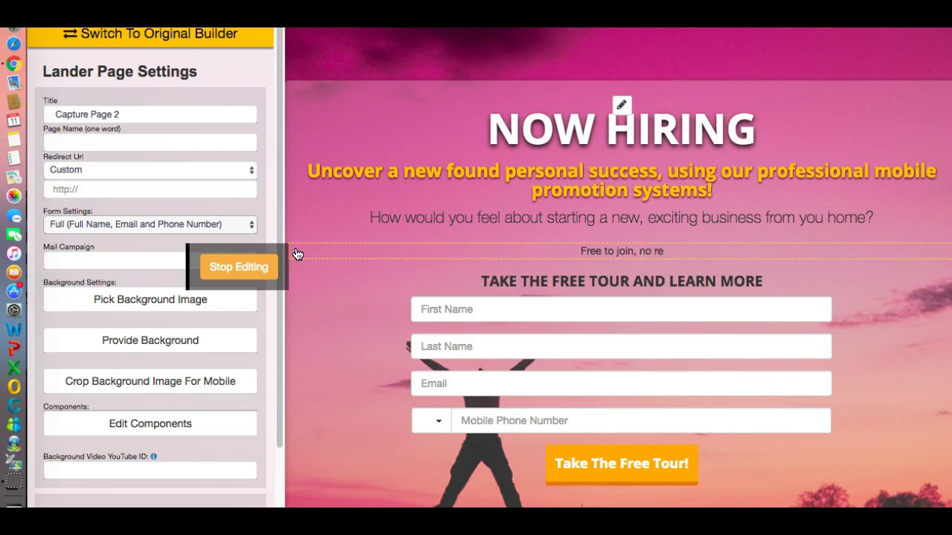
key(BackSpace)
key(BackSpace)
text(credit card required)
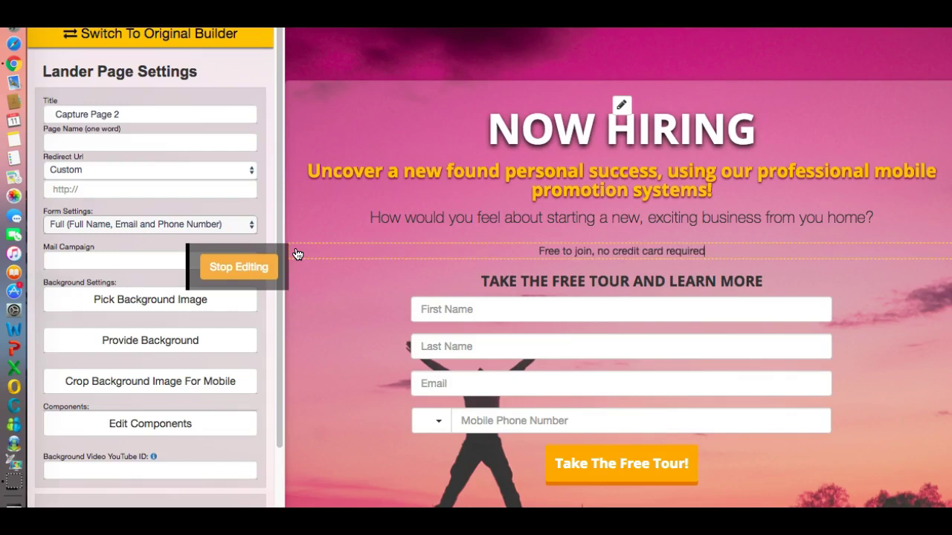
text(.)
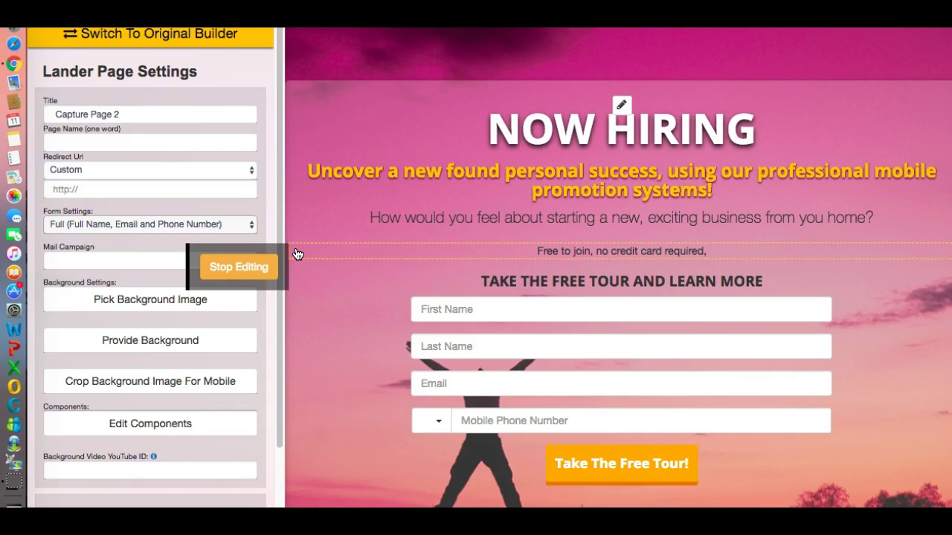
text( earn residual income!)
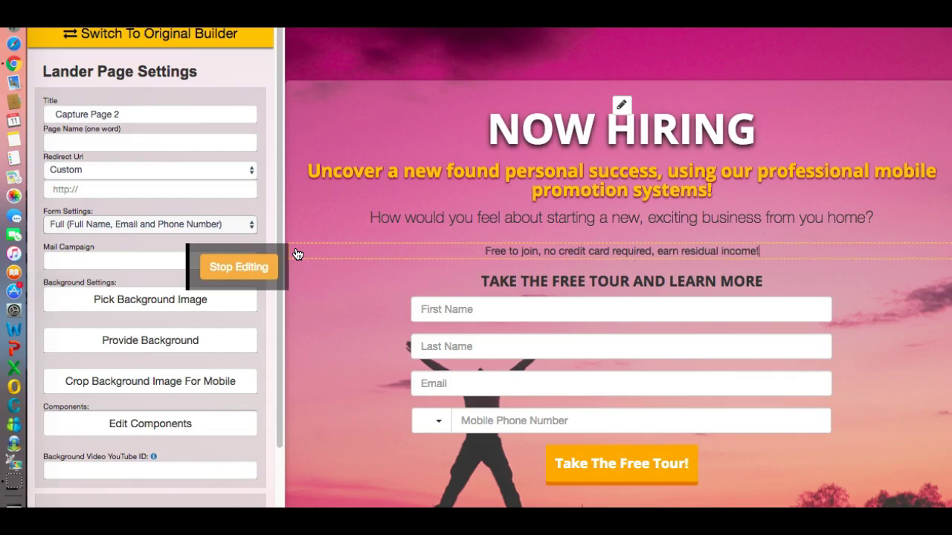
- Commit the new tagline and scroll down to the form's 'Take The Free Tour!' button
click(256, 266)
mouse_move(491, 287)
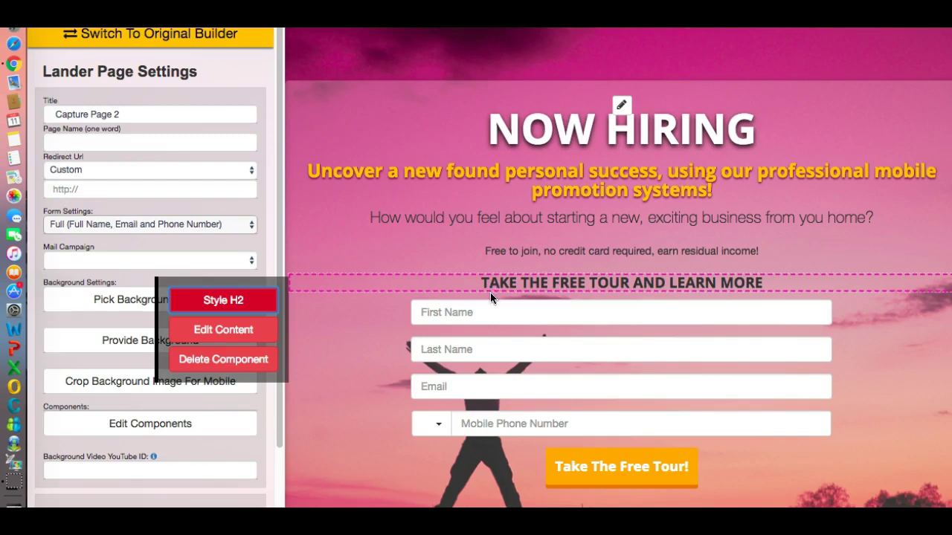
click(484, 340)
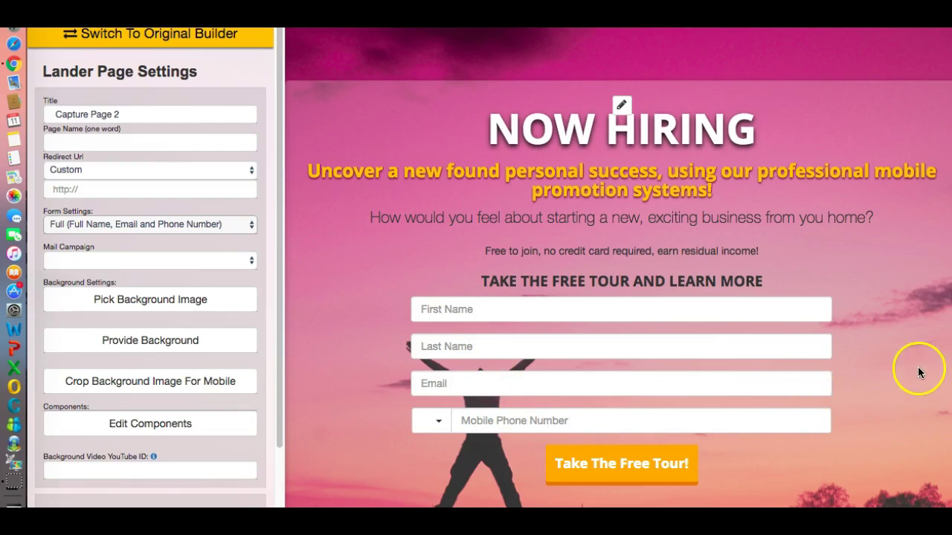
scroll(618, 285, down, 3)
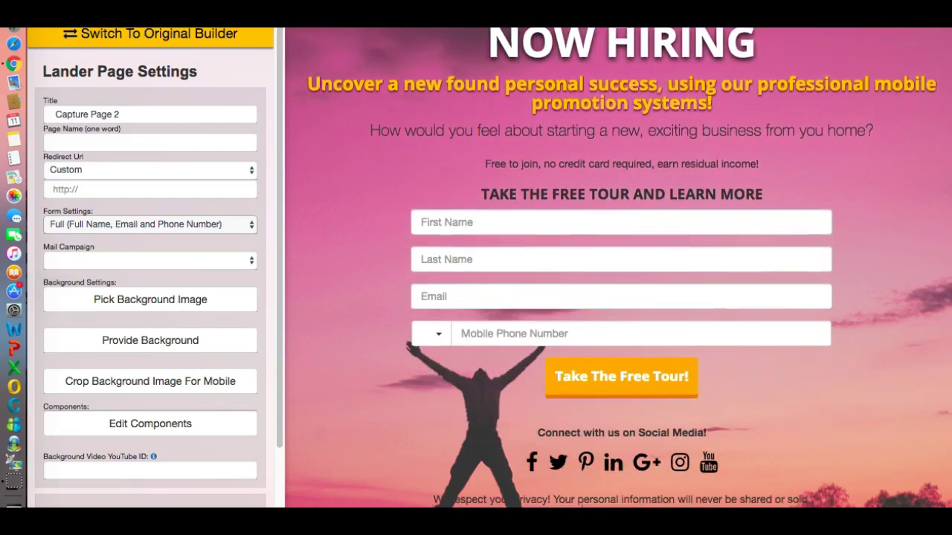
mouse_move(648, 389)
- Relabel the orange form button from 'Take The Free Tour!' to 'Take A Look'
mouse_move(573, 399)
right_click(554, 372)
click(519, 371)
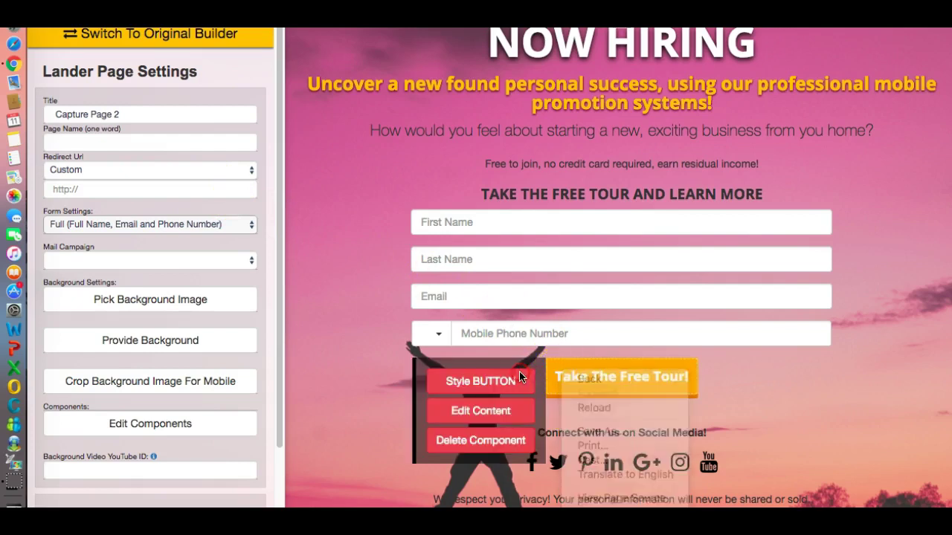
right_click(491, 398)
click(456, 411)
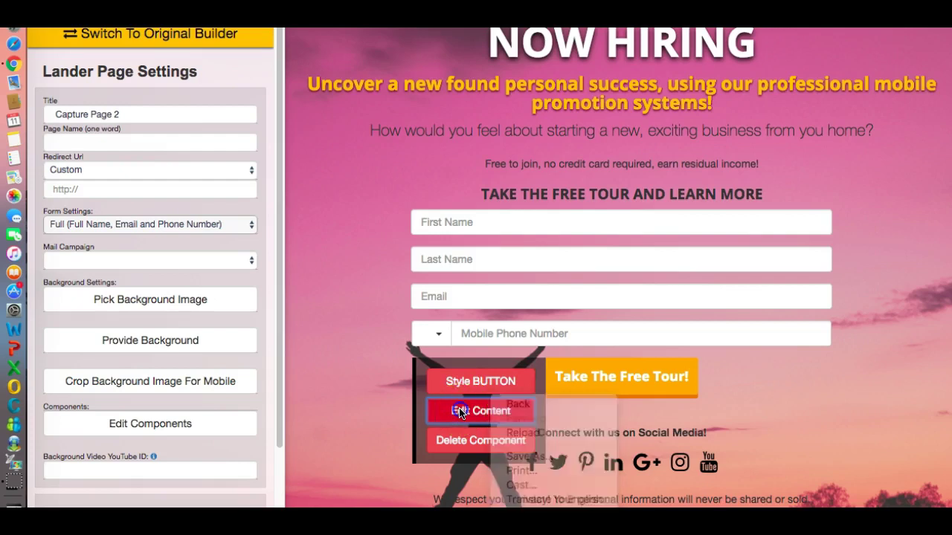
click(459, 409)
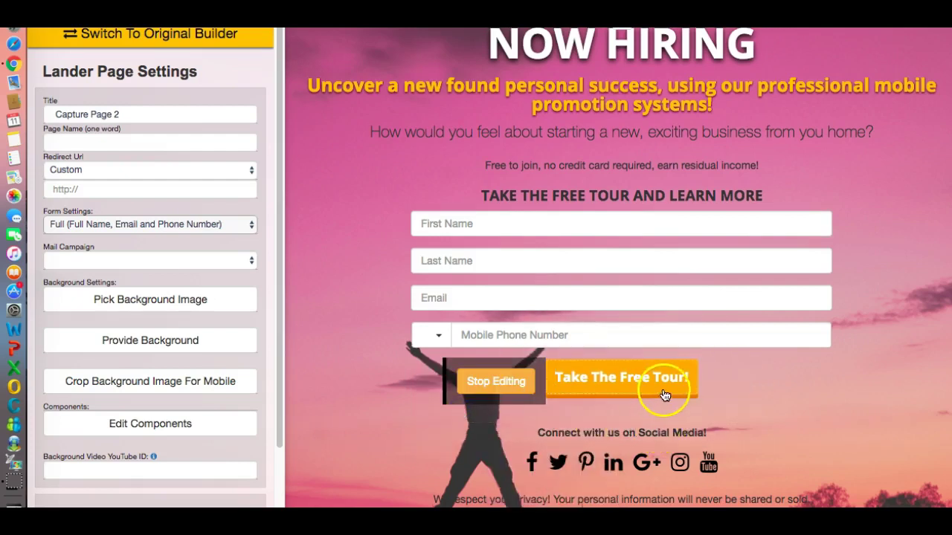
drag(689, 382, 554, 383)
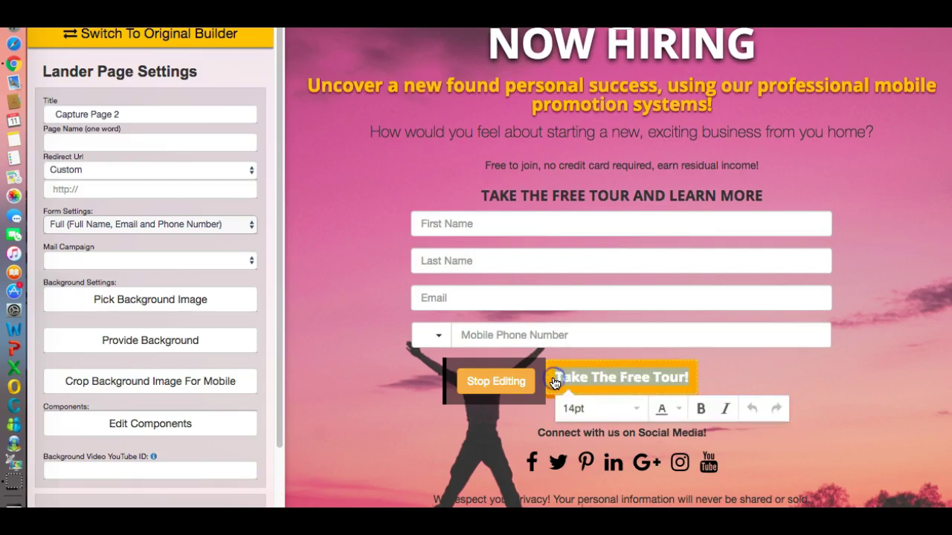
key(BackSpace)
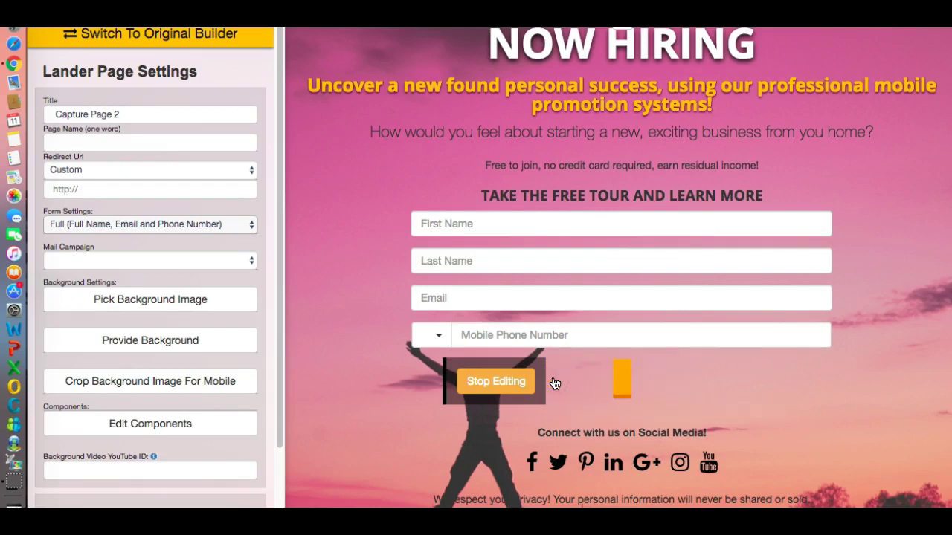
text(Take )
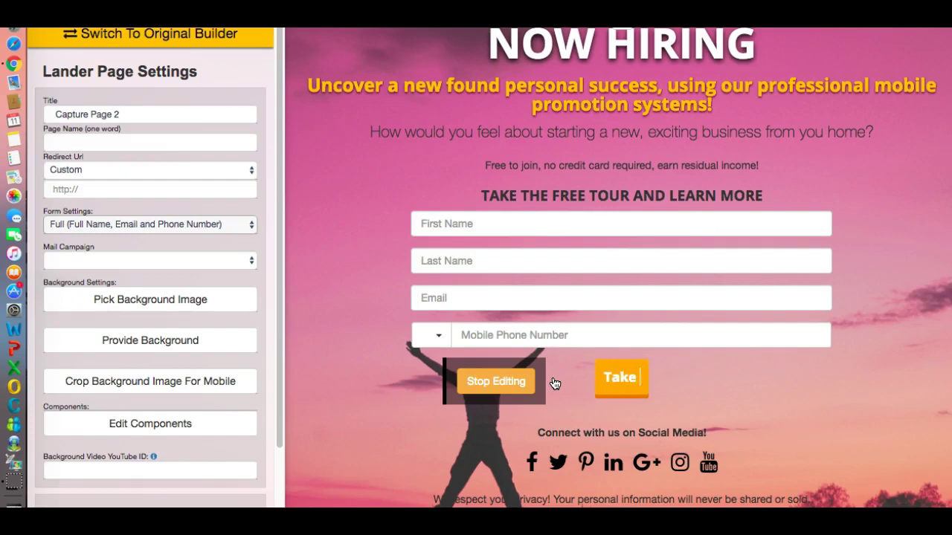
text(A Look)
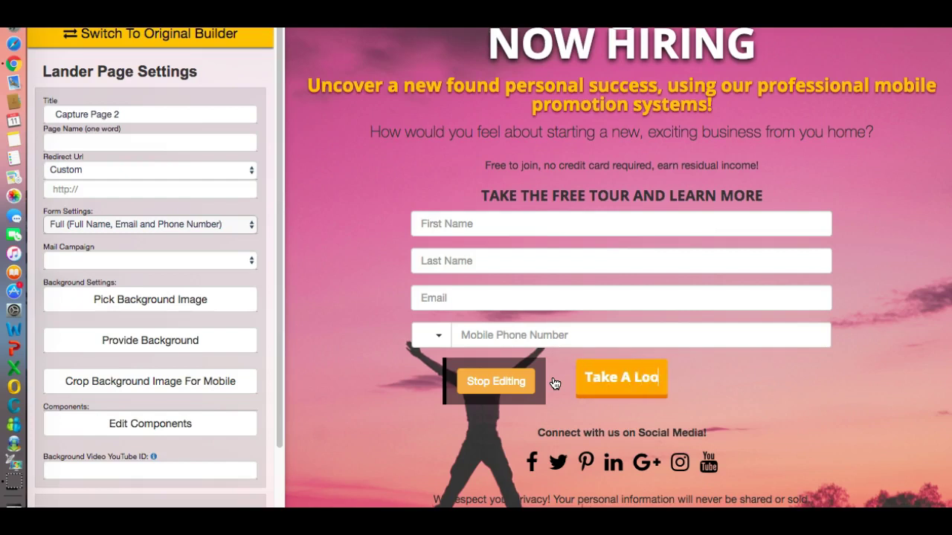
click(528, 383)
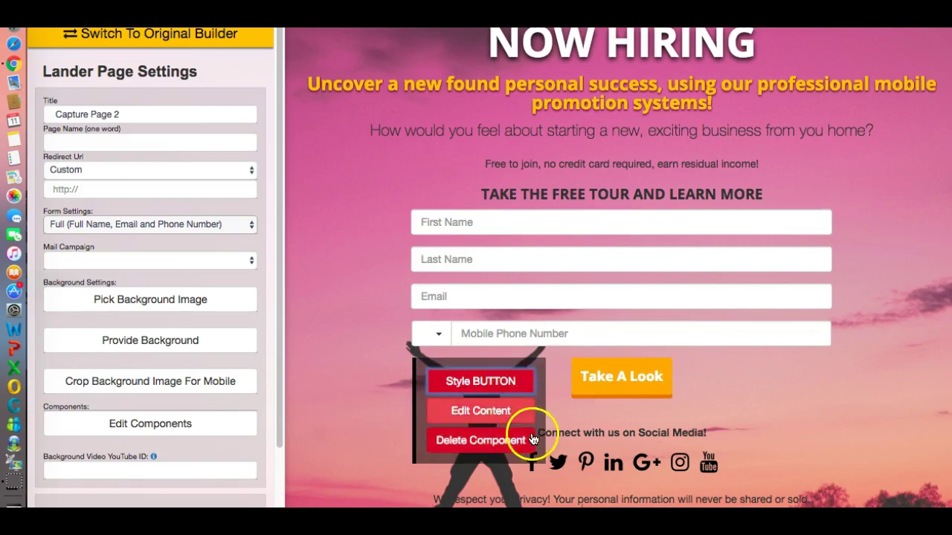
- Reposition the 'Connect with us on Social Media!' block and open its text for editing
click(571, 434)
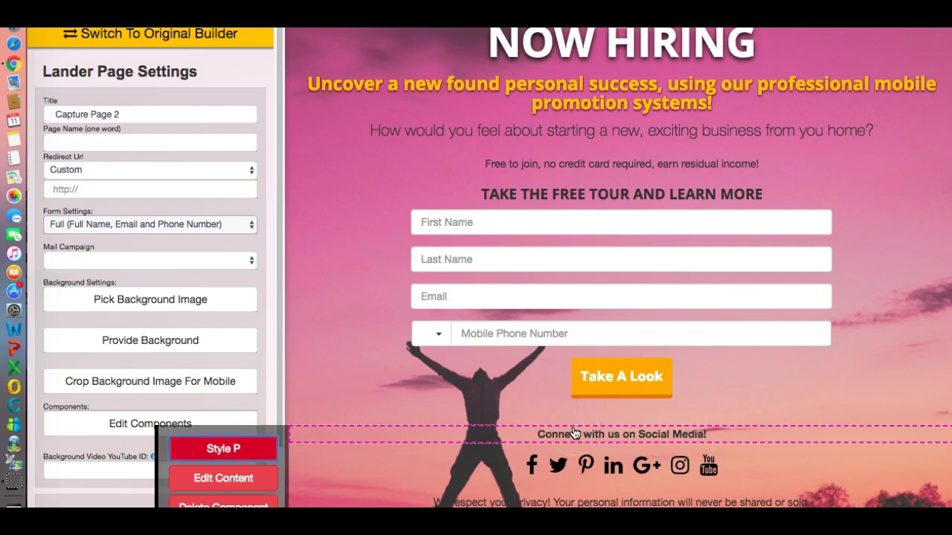
drag(574, 434, 862, 386)
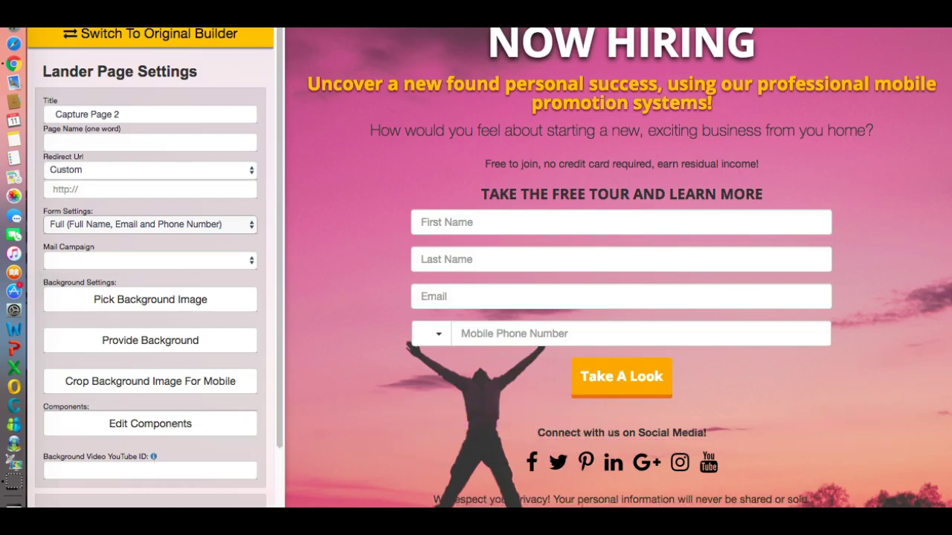
drag(716, 449, 410, 436)
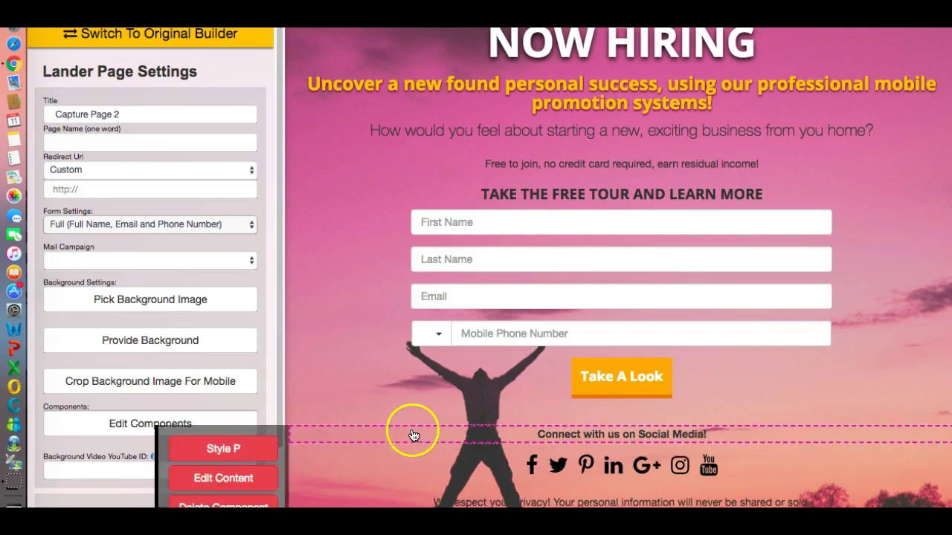
click(245, 480)
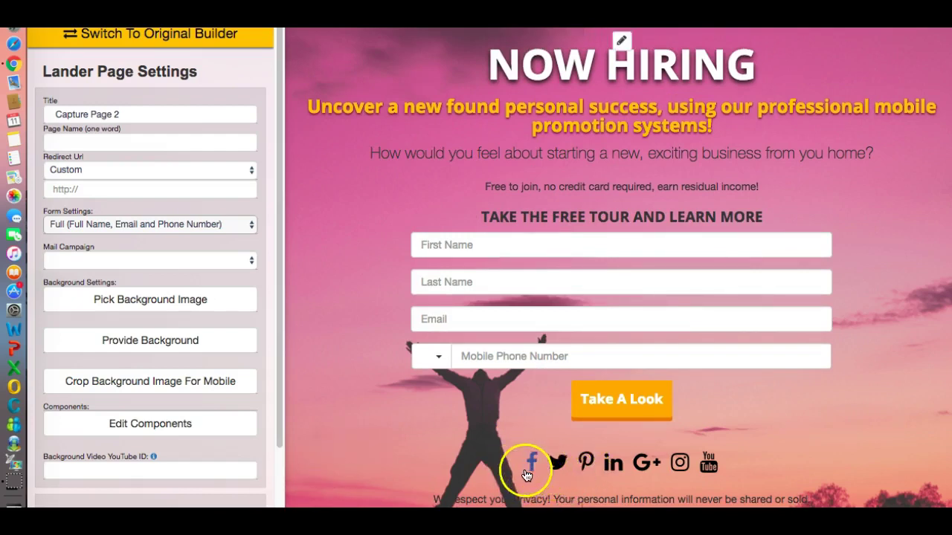
drag(278, 414, 273, 509)
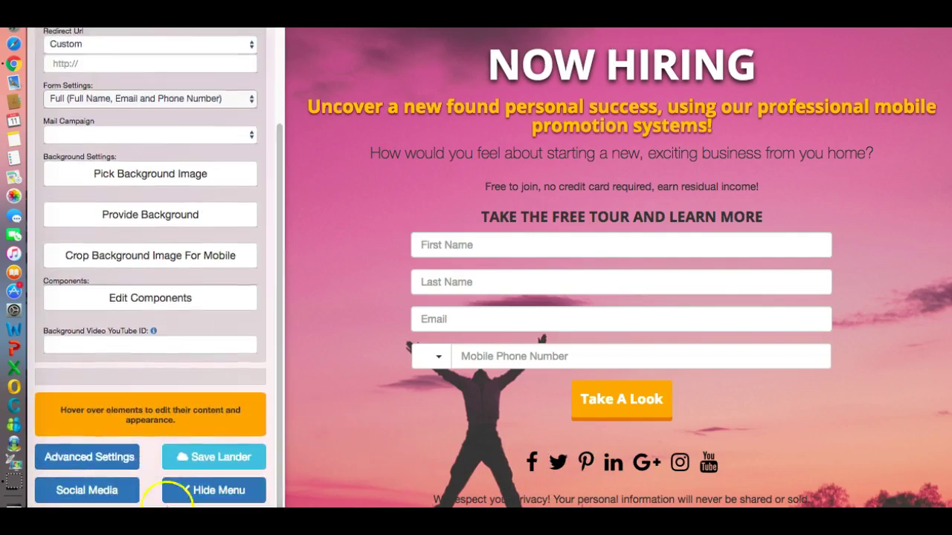
click(116, 494)
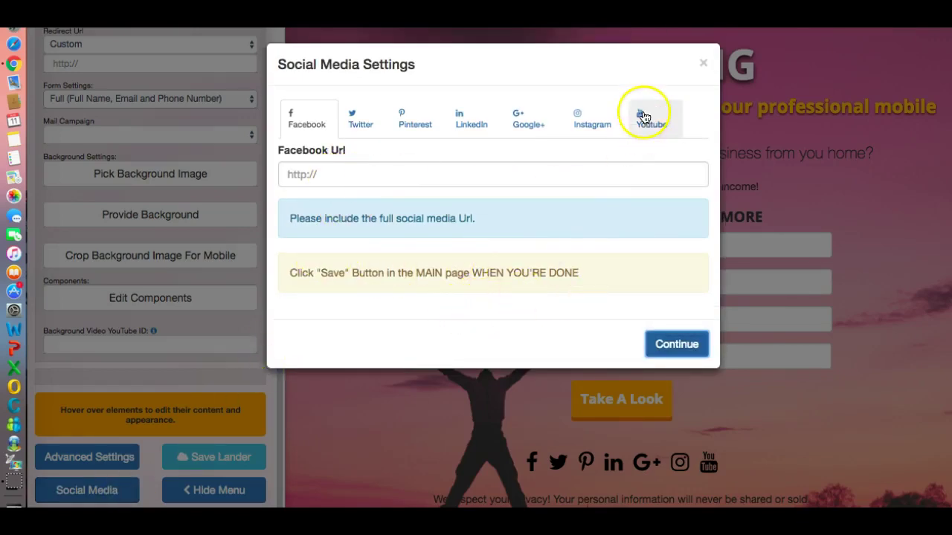
click(703, 62)
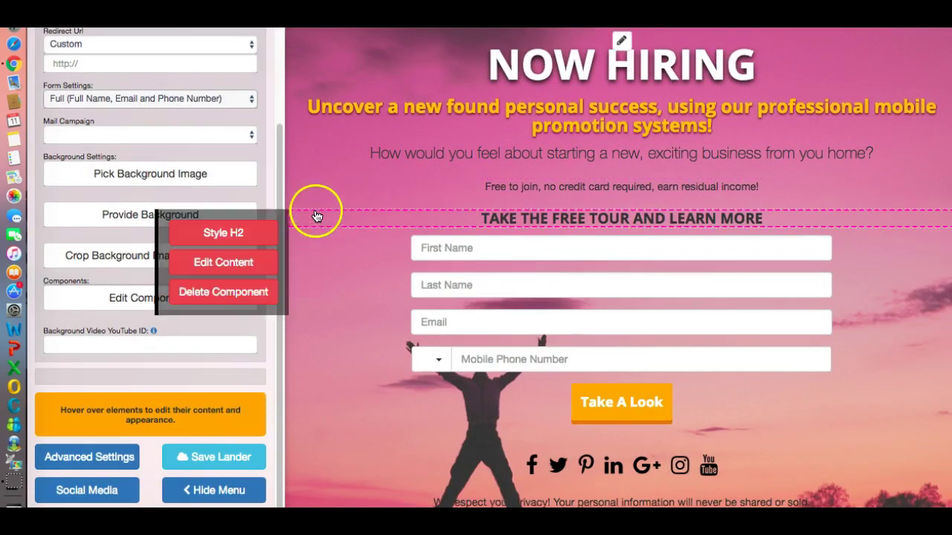
drag(278, 189, 283, 72)
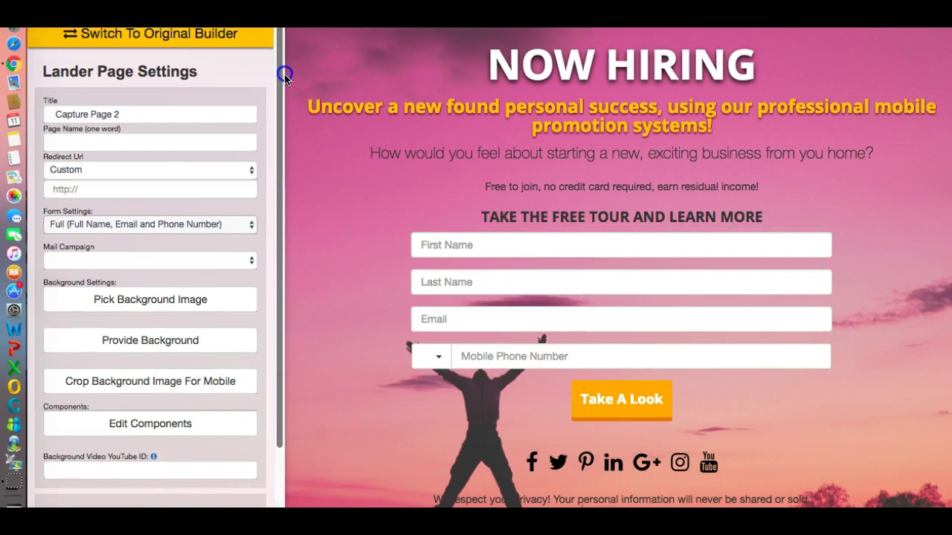
- Set the page title to 'Capture Page demo1' and the page name to 'demo1'
drag(130, 118, 36, 126)
key(Right)
key(BackSpace)
text(demo1)
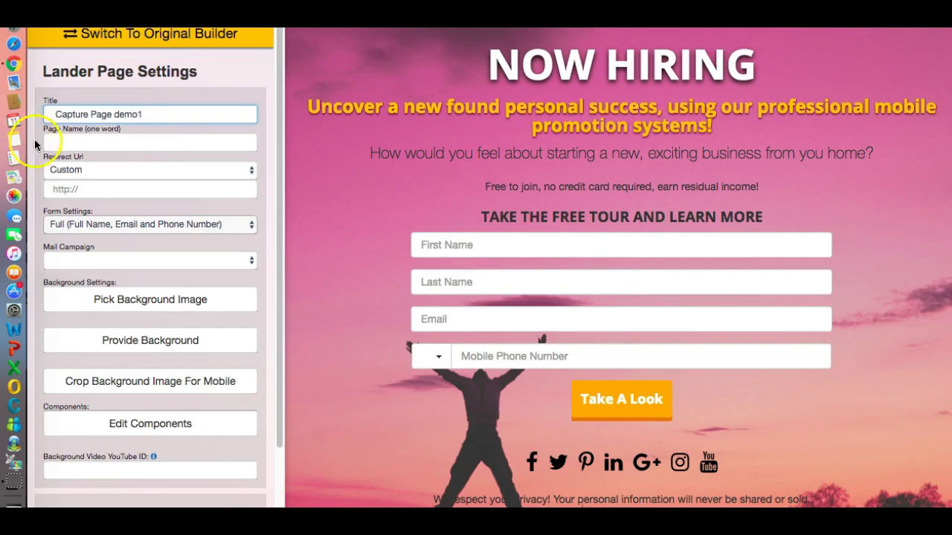
click(54, 144)
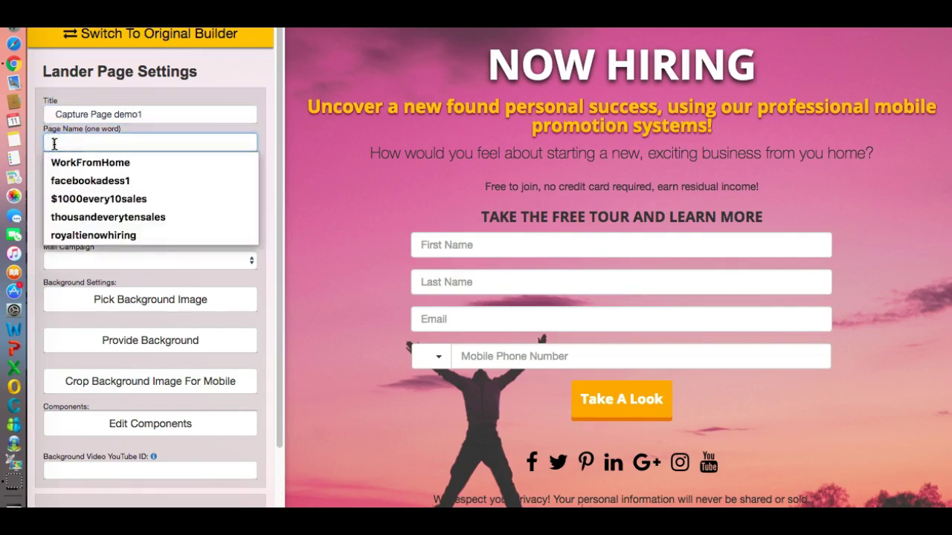
text(demo1)
click(276, 319)
drag(276, 325, 275, 450)
right_click(239, 459)
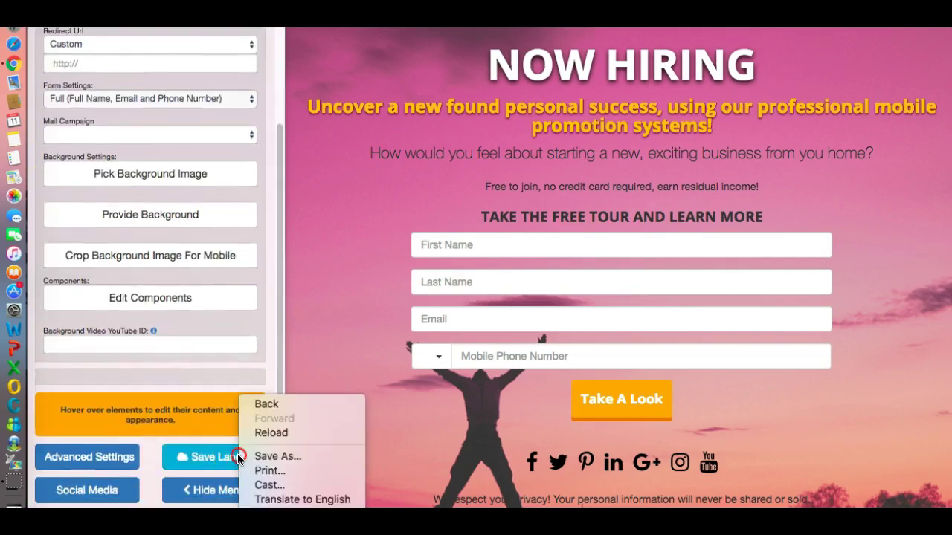
click(203, 458)
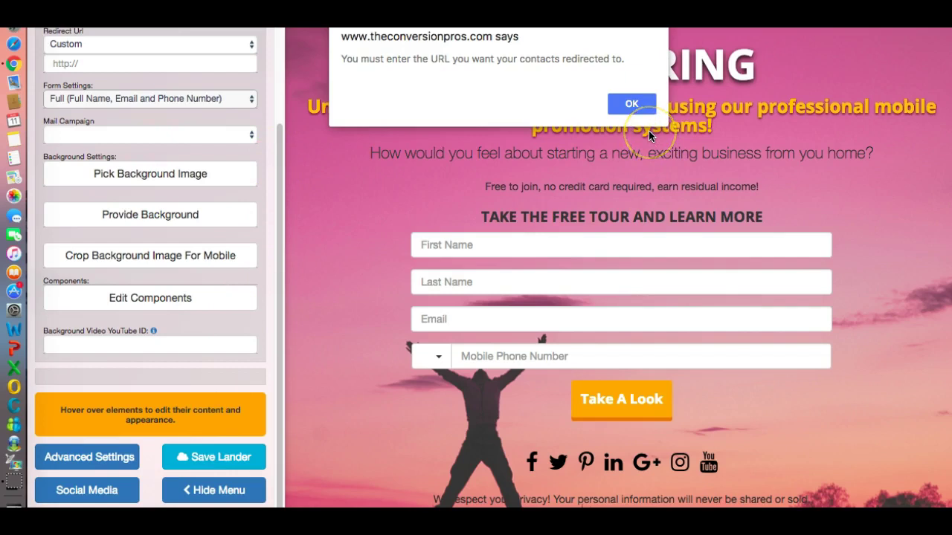
click(631, 105)
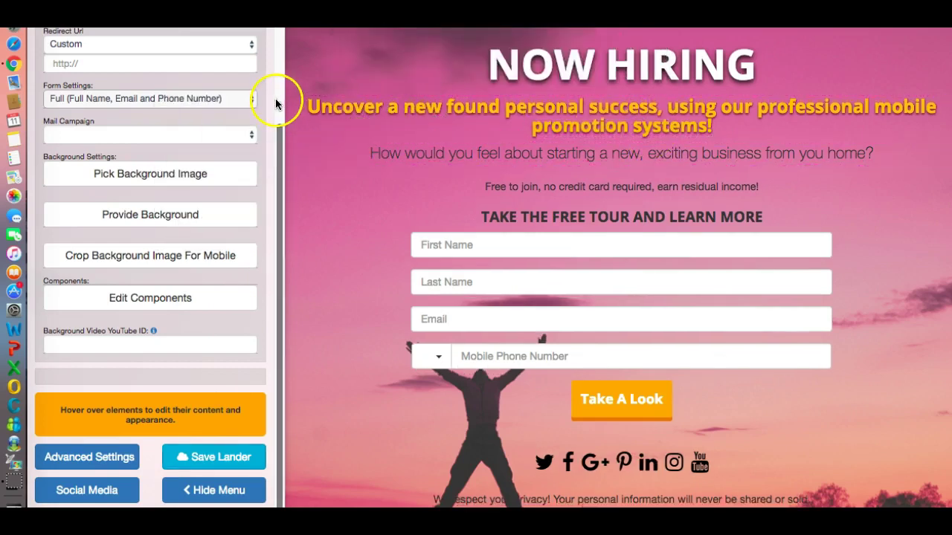
- Set the redirect URL to '[ab3] ab bait 3' and save the lander
click(248, 43)
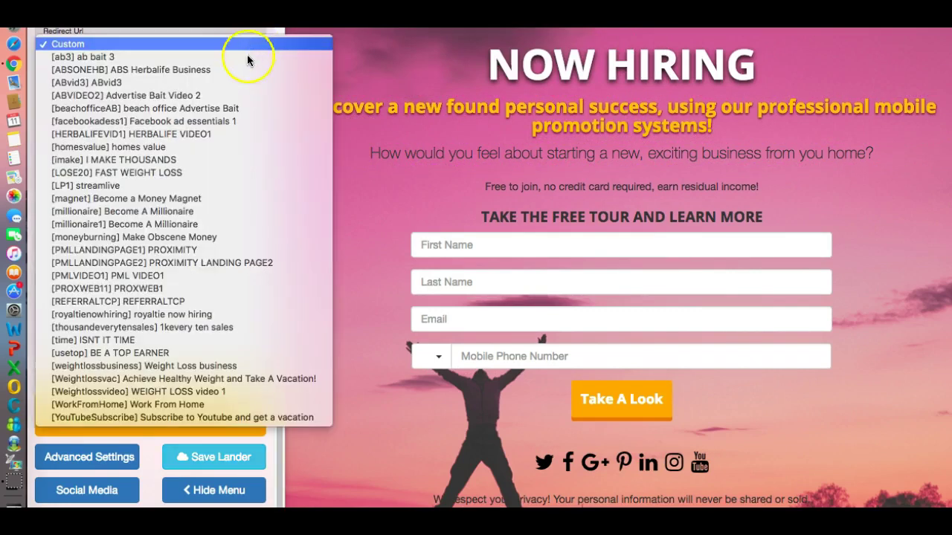
click(246, 56)
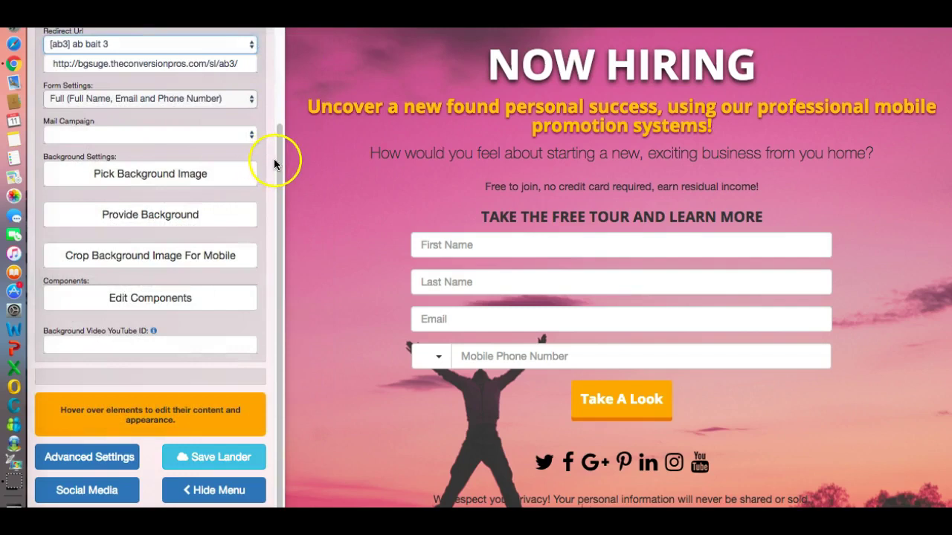
click(229, 455)
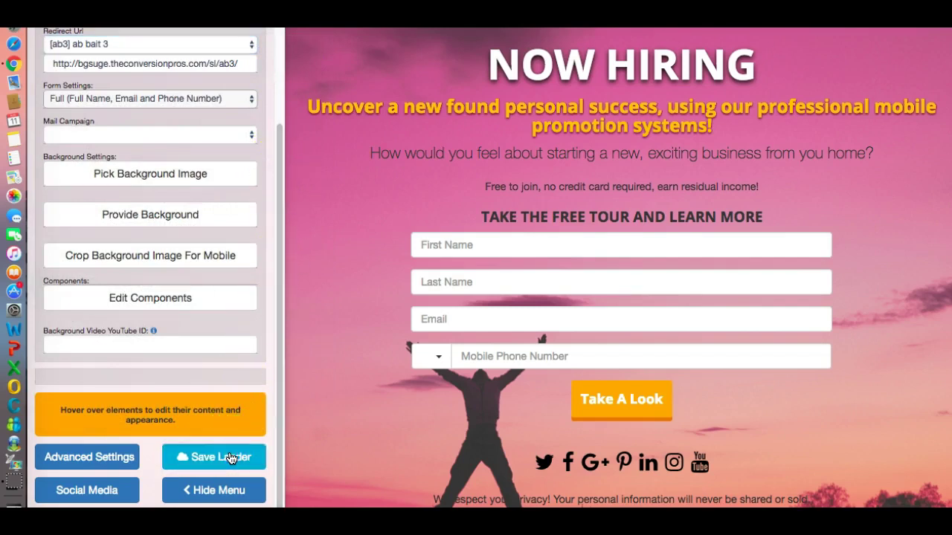